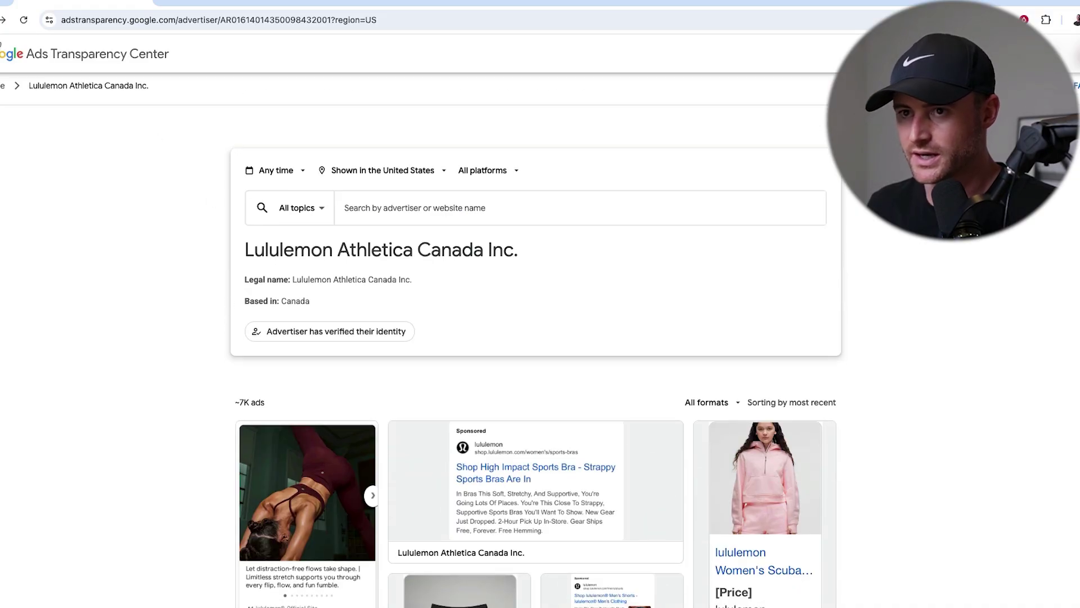
Step: Search the Transparency Center for 'gnc' and open GNC Holdings, INC.'s advertiser page
key(super+bracketleft)
click(378, 198)
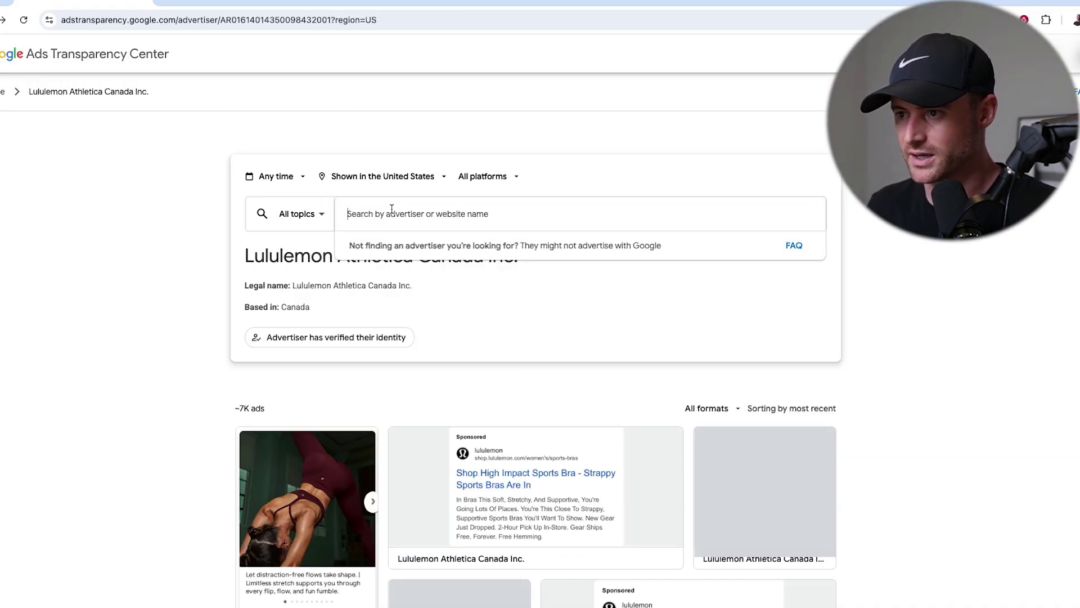
text(gnc)
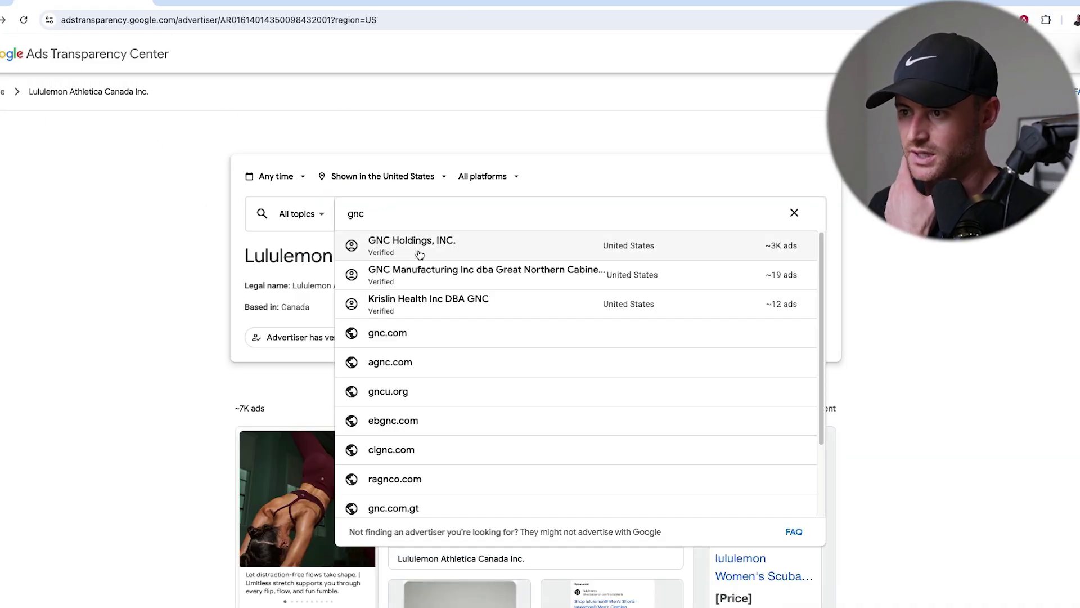
click(388, 246)
scroll(213, 247, down, 10)
scroll(214, 248, up, 2)
scroll(677, 454, up, 8)
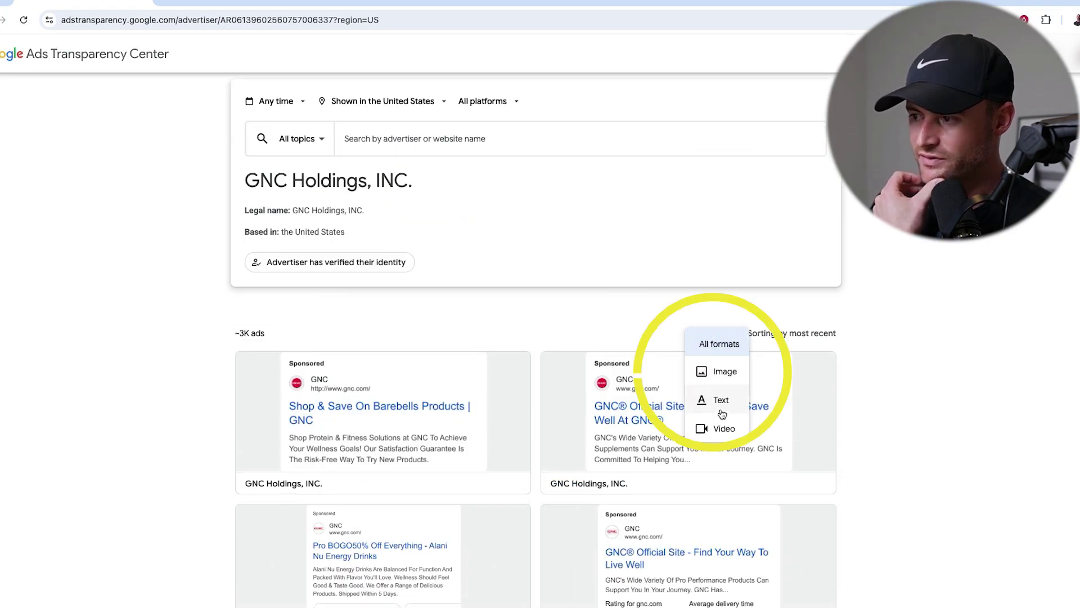
Step: Filter GNC's ads to the 86 Video ads and open the first video ad's details
click(715, 427)
scroll(258, 400, down, 4)
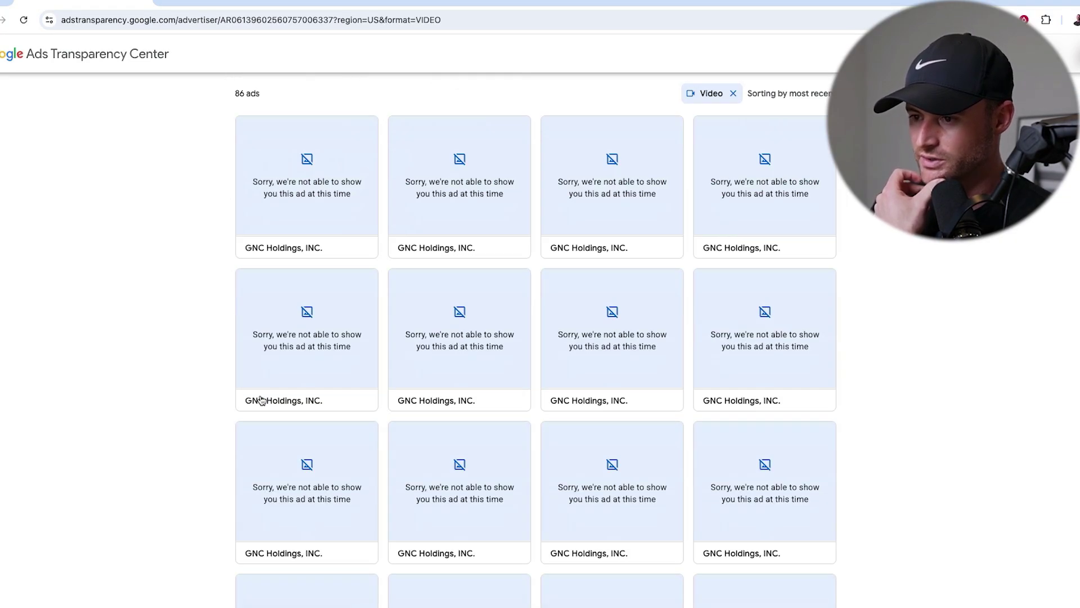
scroll(260, 401, up, 4)
click(260, 401)
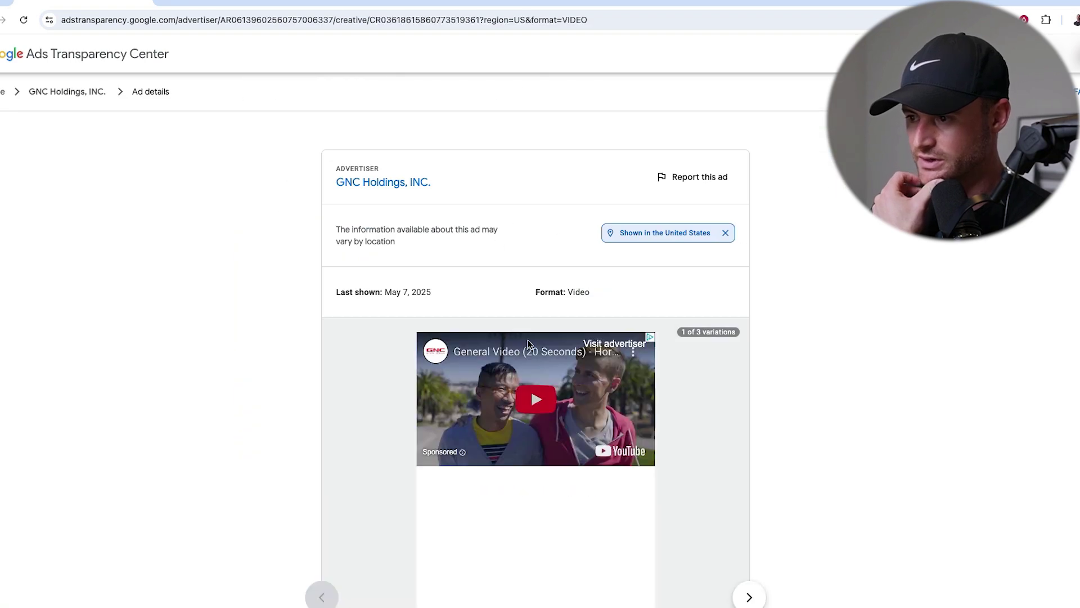
scroll(584, 355, down, 2)
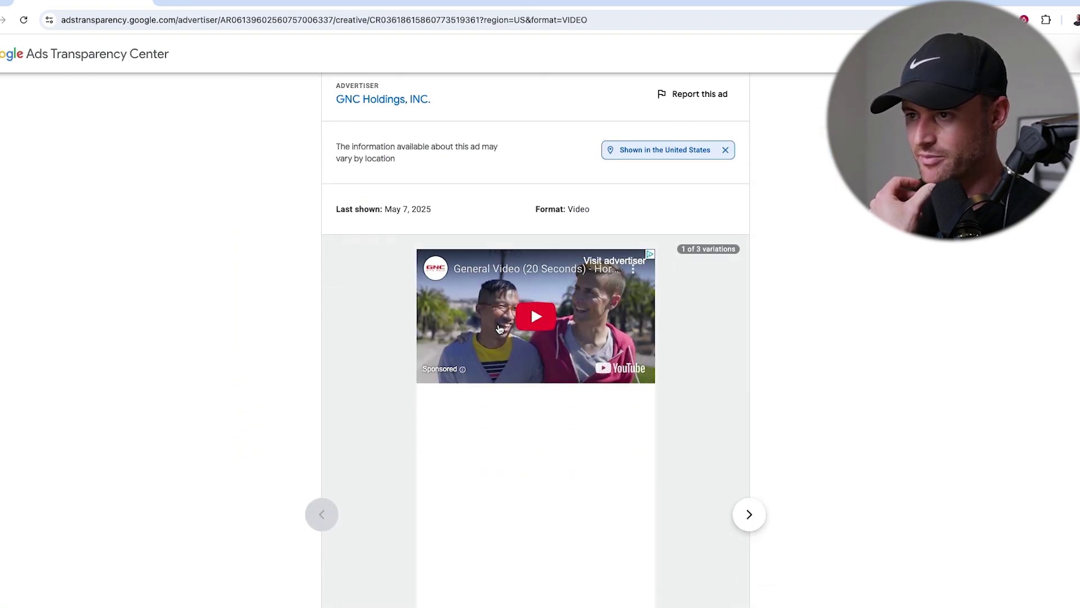
scroll(500, 329, down, 2)
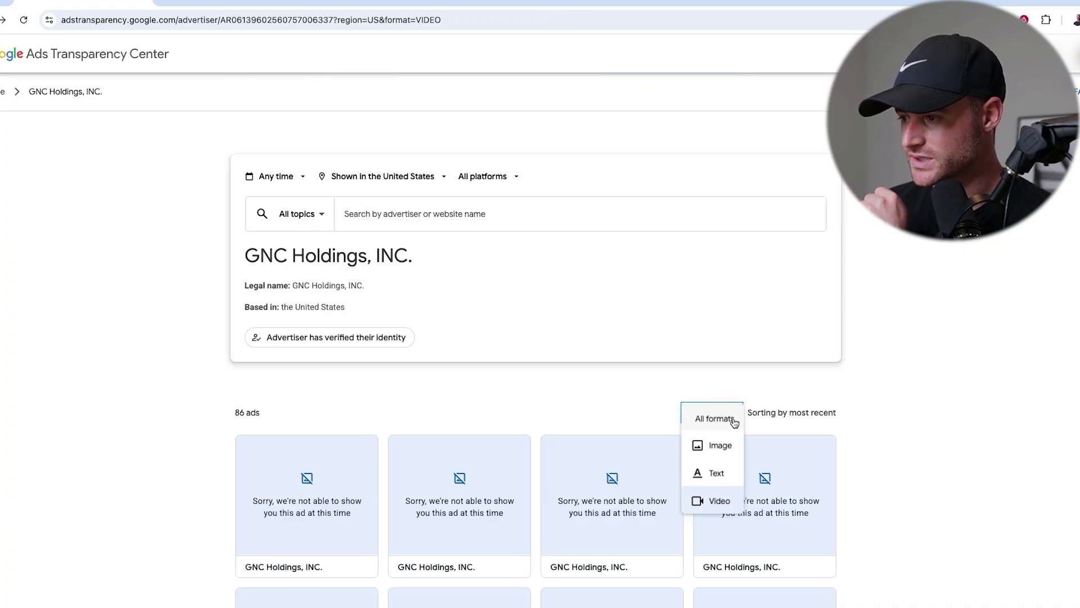
Step: Switch GNC's ad format filter to Text, then to Image
click(722, 469)
scroll(599, 370, down, 5)
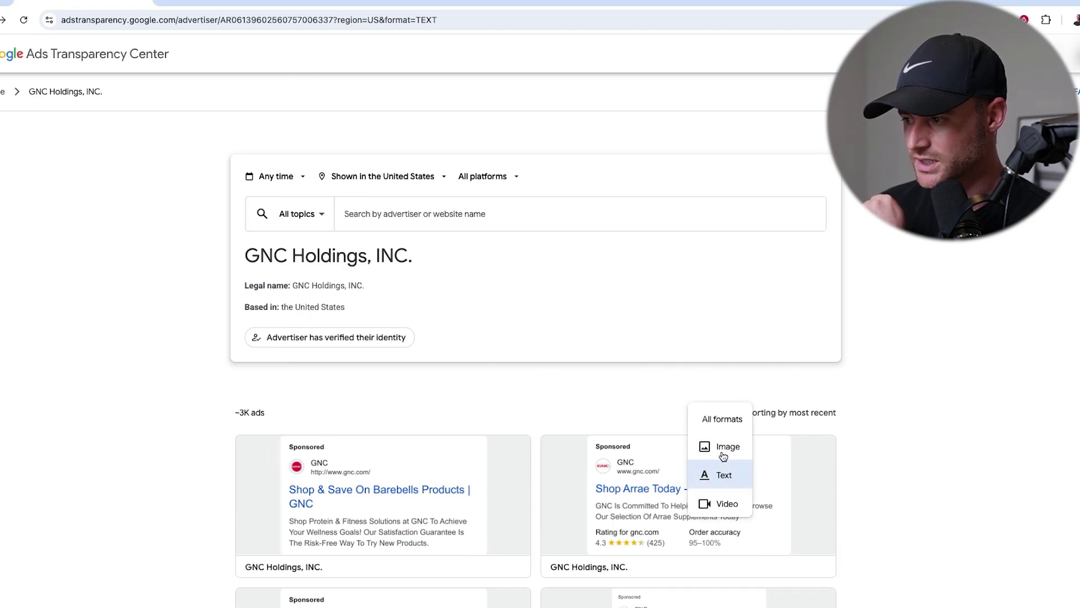
click(724, 450)
scroll(230, 303, down, 6)
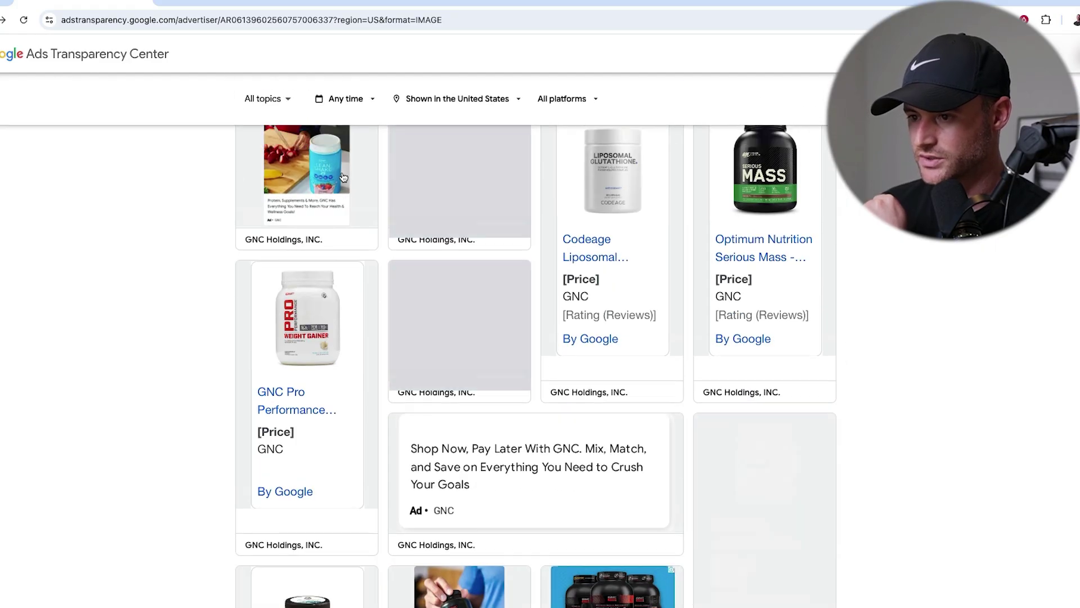
scroll(548, 251, up, 2)
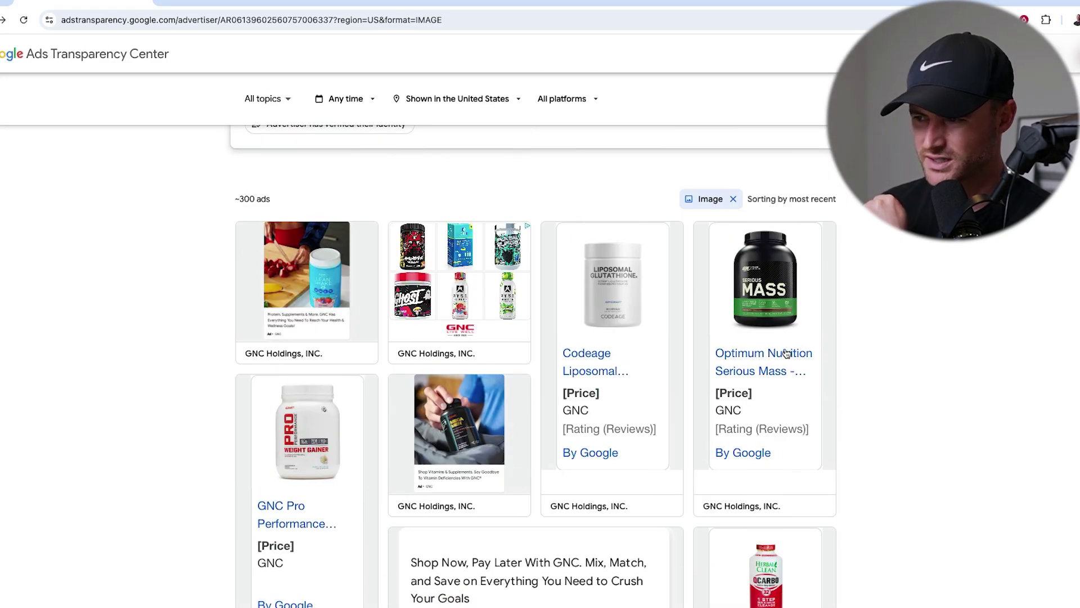
scroll(606, 301, down, 15)
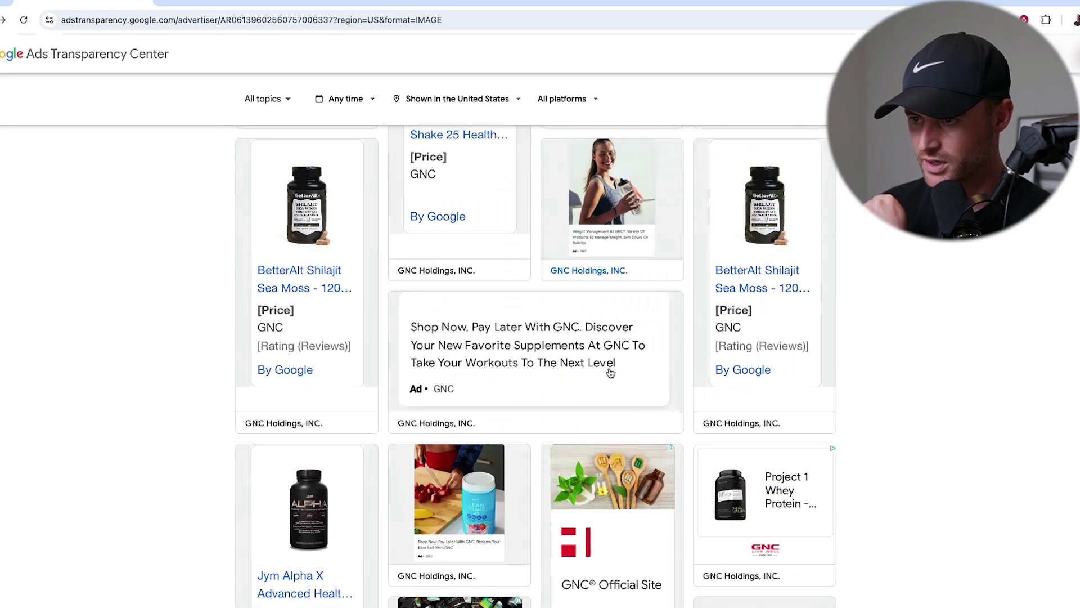
scroll(619, 369, up, 4)
scroll(598, 388, up, 6)
Step: Browse GNC's image ads and open the Lean Shake image ad's details
scroll(470, 404, down, 7)
scroll(499, 390, down, 5)
scroll(490, 374, up, 5)
scroll(463, 390, down, 4)
scroll(450, 315, down, 12)
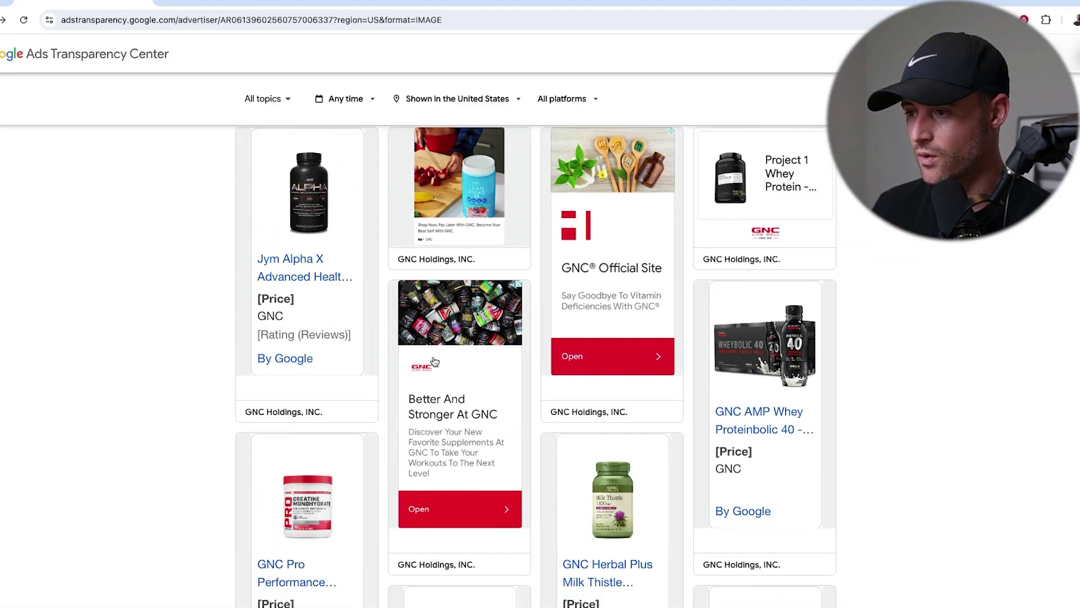
scroll(540, 248, down, 6)
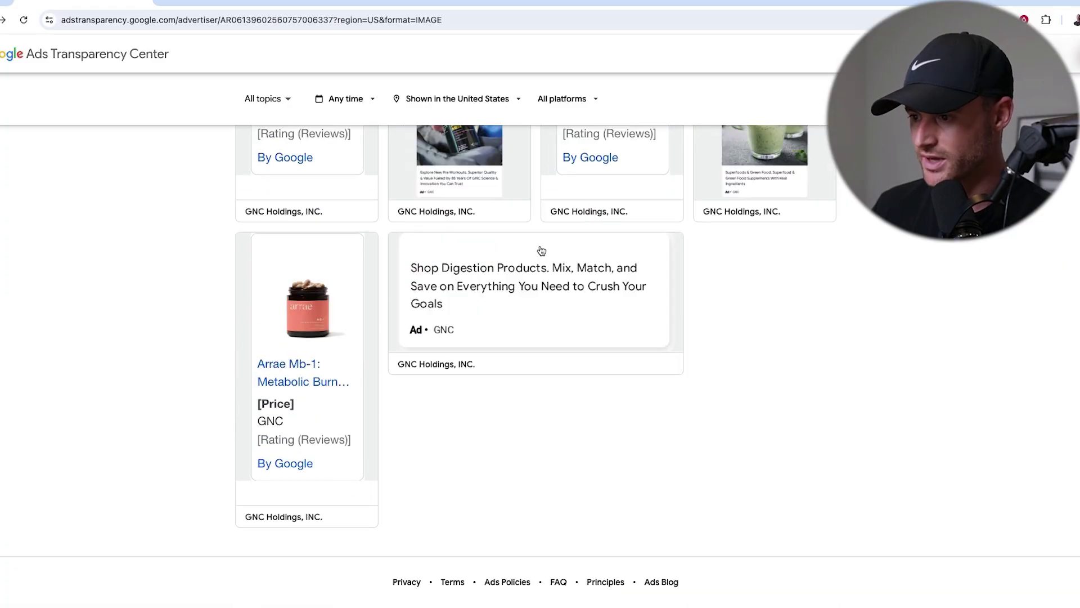
scroll(585, 430, down, 1)
scroll(585, 430, up, 20)
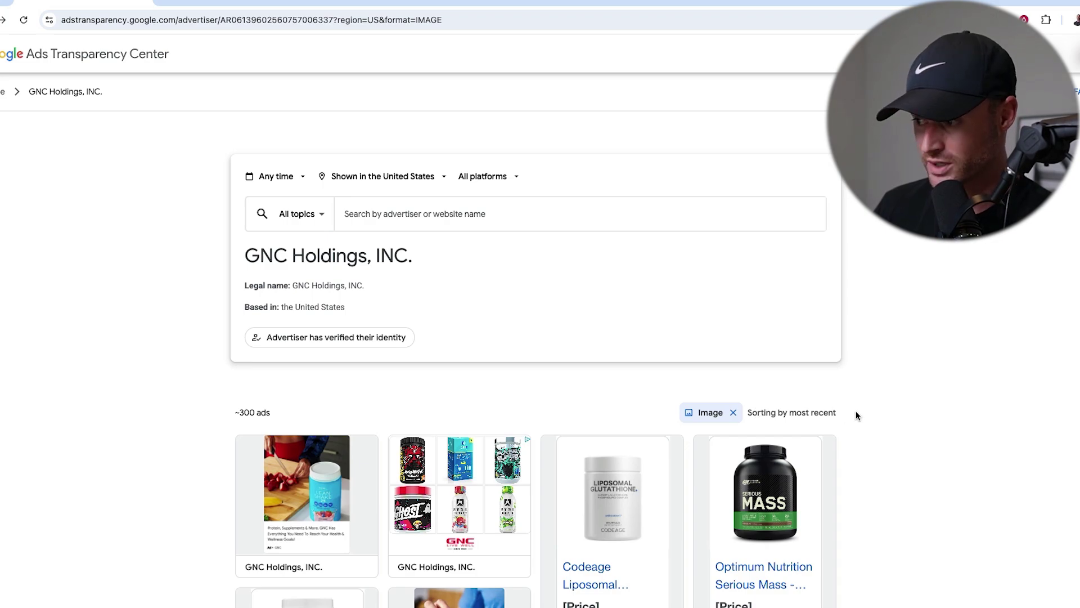
scroll(788, 388, down, 10)
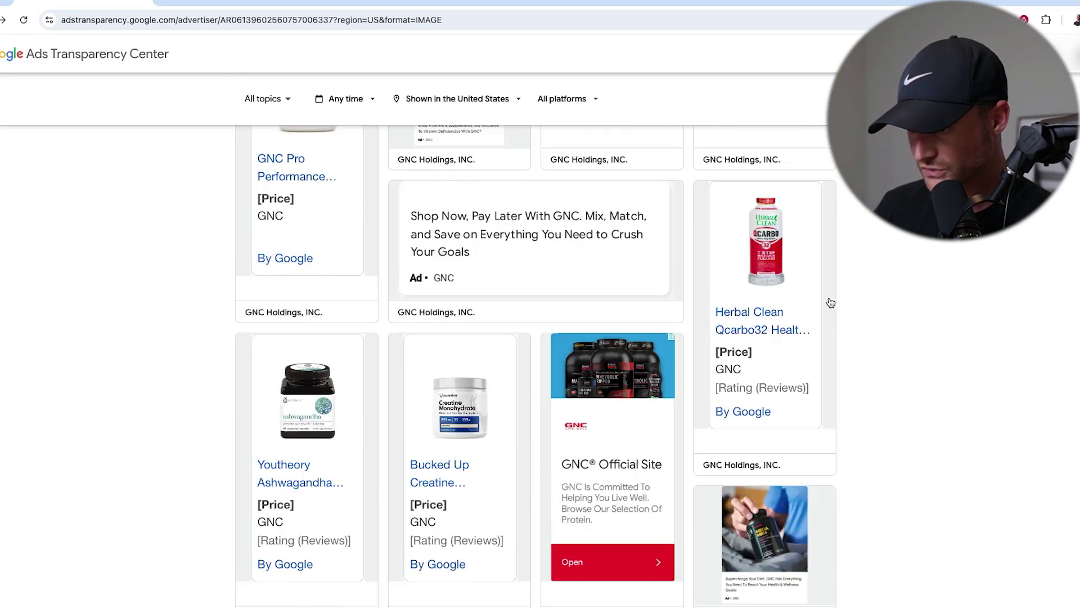
scroll(641, 299, up, 9)
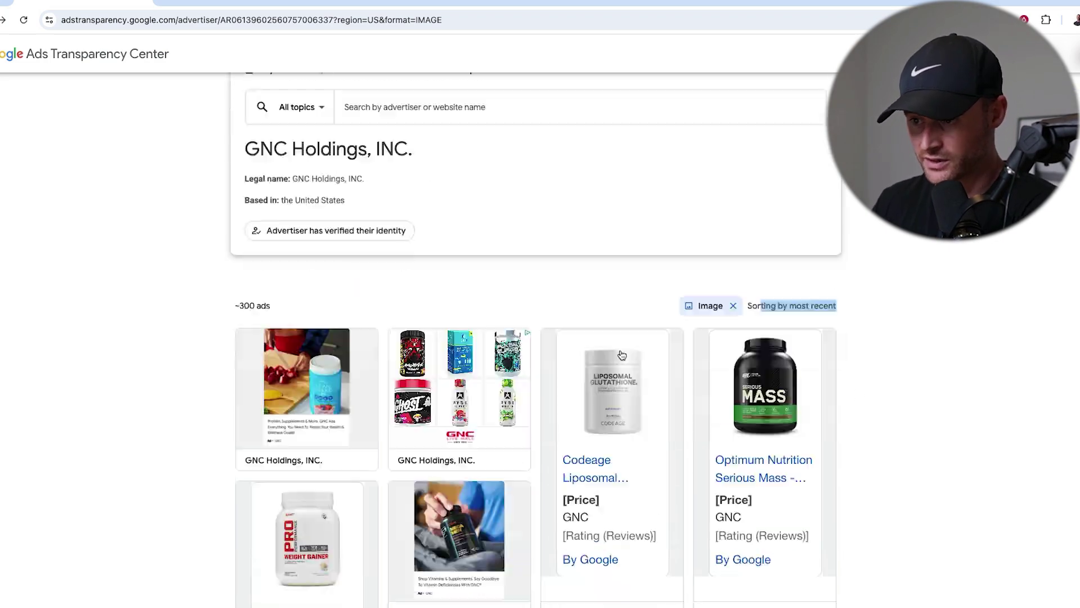
scroll(299, 331, down, 5)
click(299, 331)
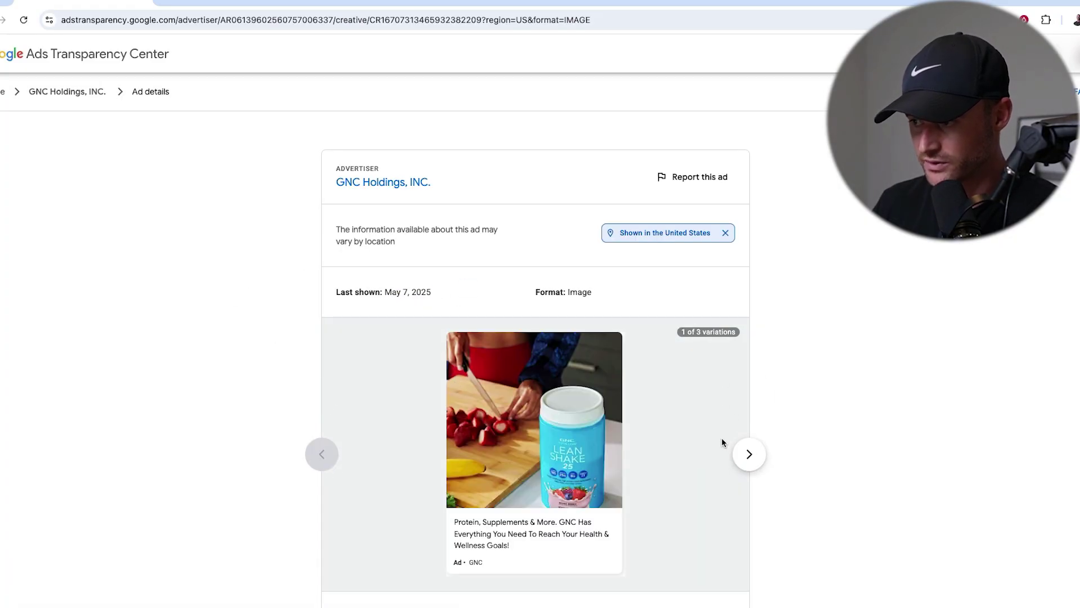
Step: Advance the Lean Shake ad preview to variation 2 of 3
click(741, 452)
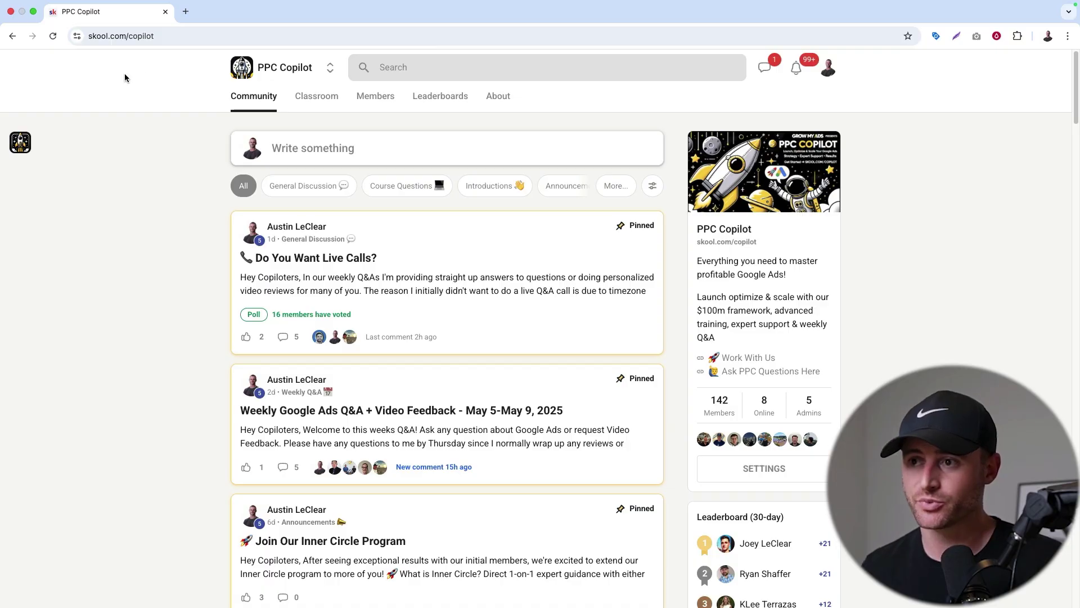
click(317, 95)
scroll(294, 249, down, 4)
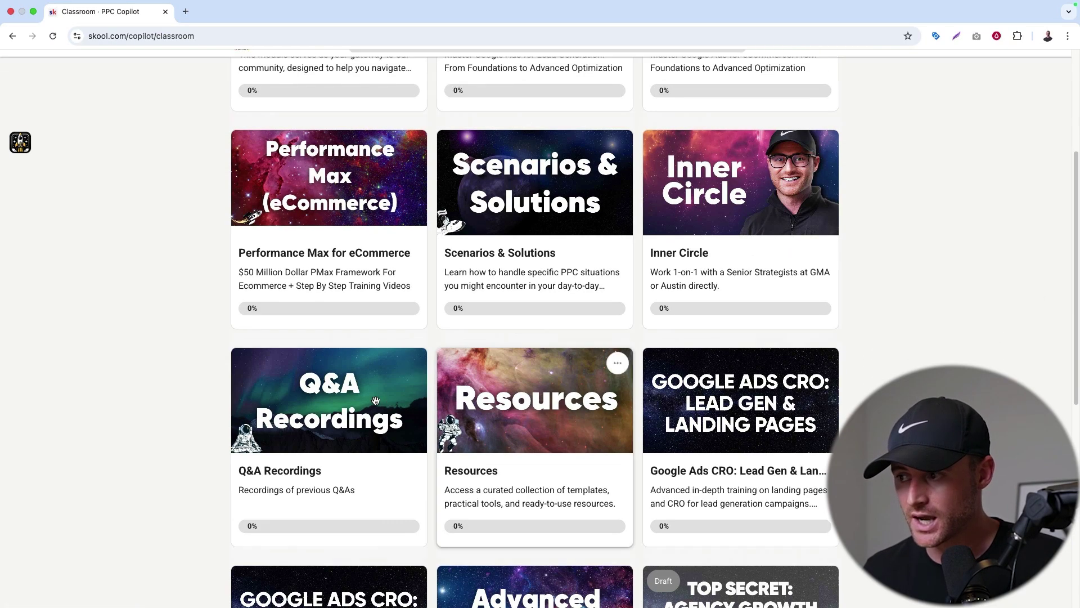
scroll(484, 348, up, 3)
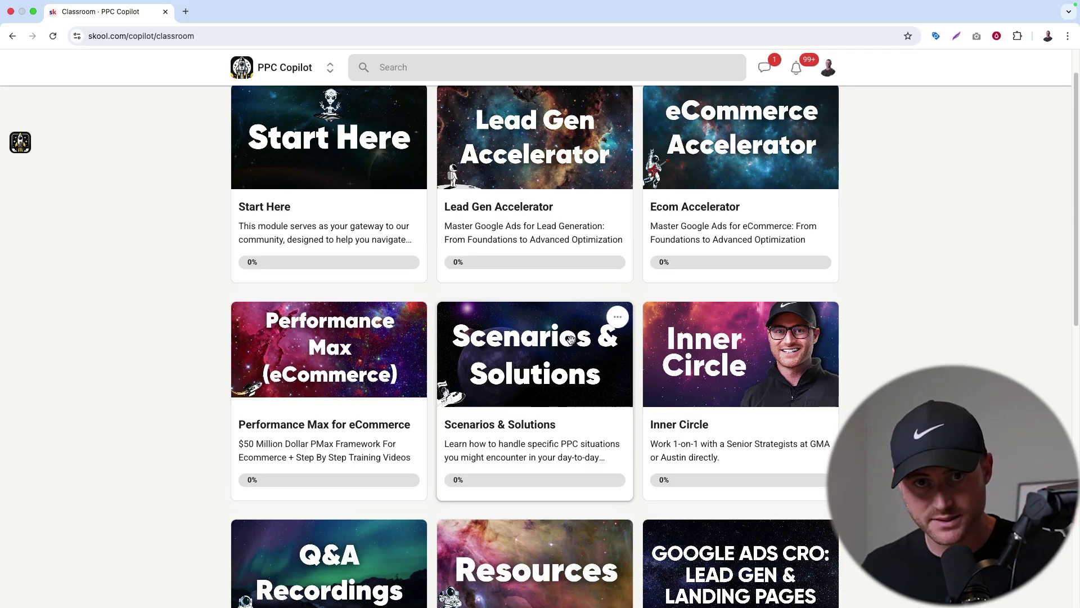
scroll(381, 168, up, 1)
click(259, 98)
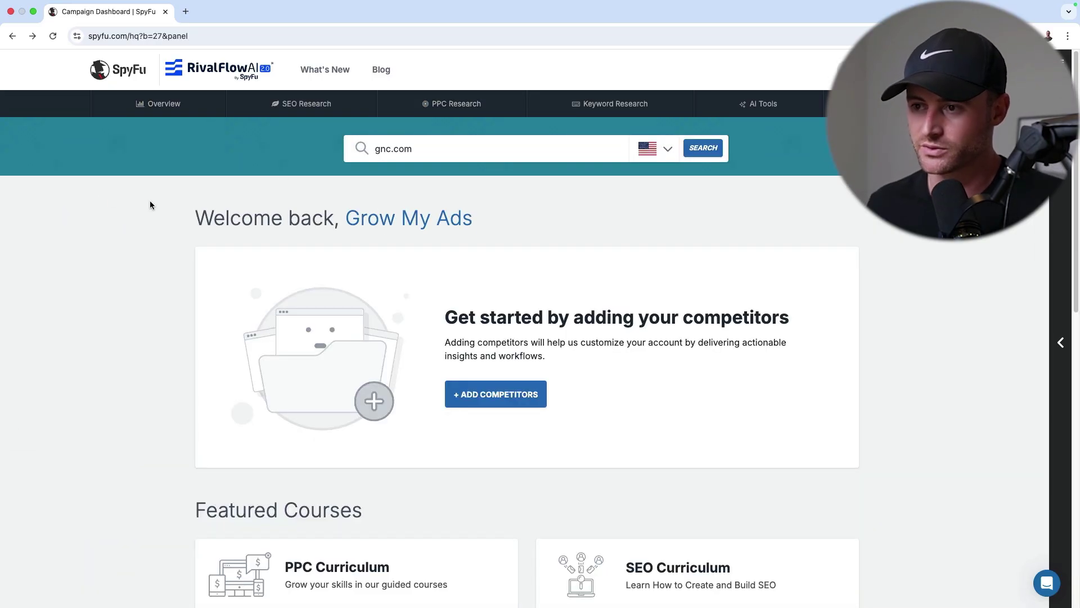
Step: Run SpyFu's domain search for gnc.com and review the results
double_click(403, 149)
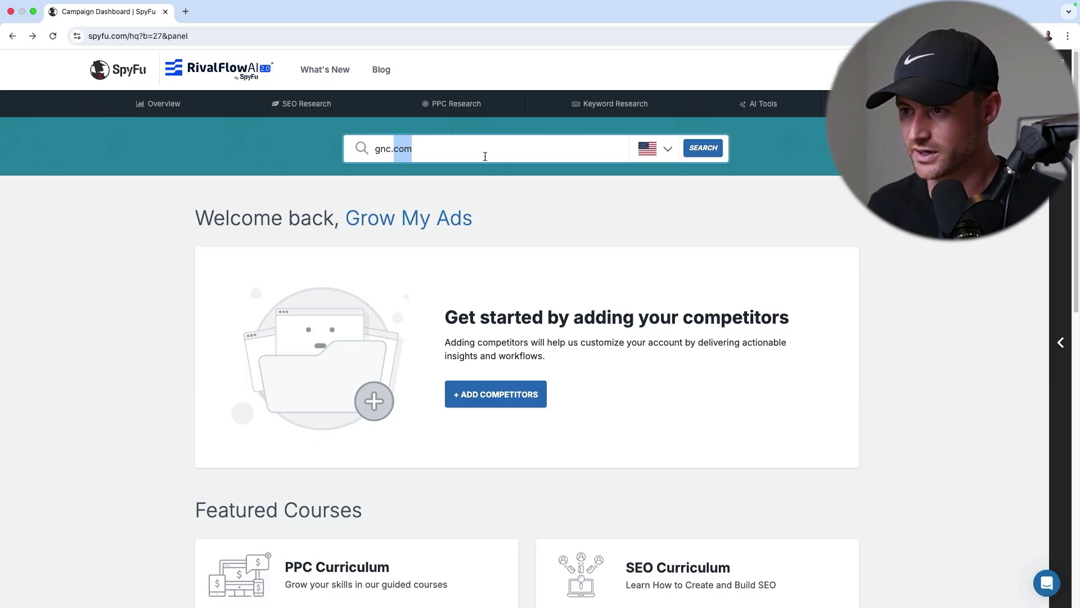
click(702, 147)
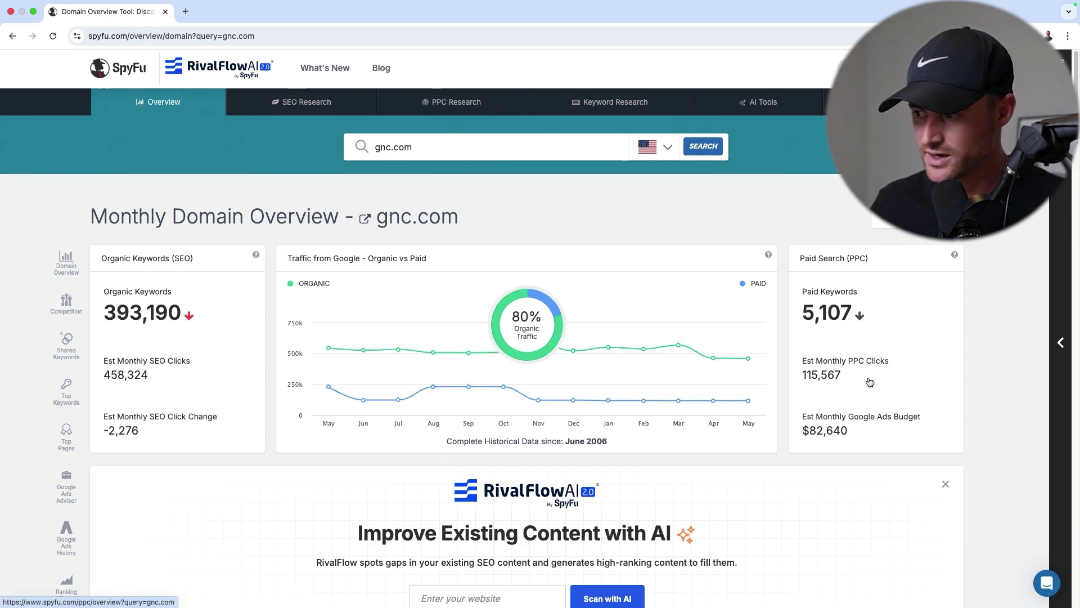
scroll(844, 394, down, 1)
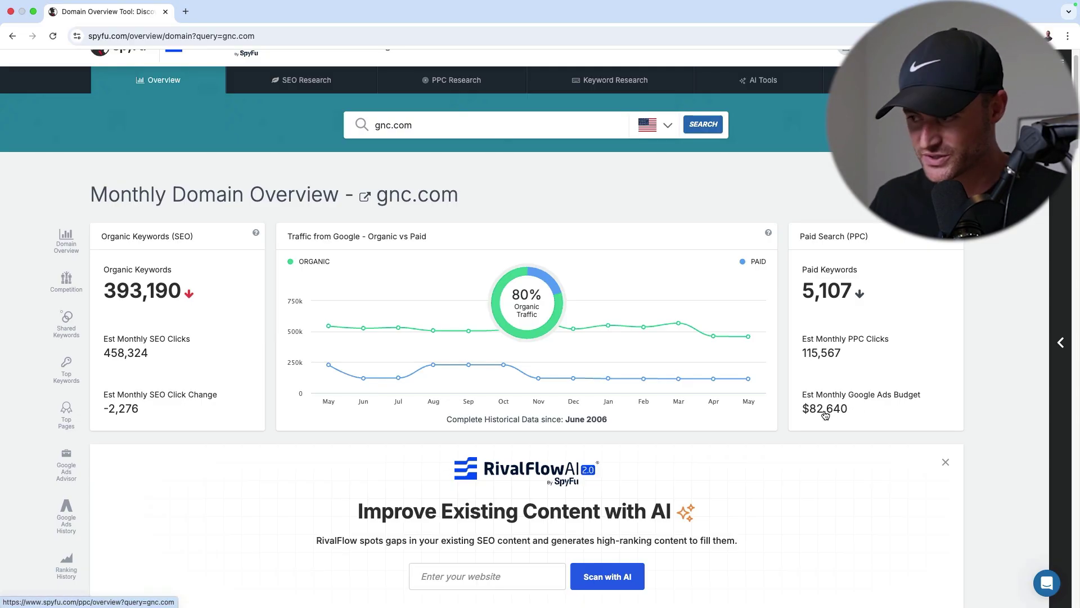
Step: Replace gnc.com with homereserve.com in the domain search and run it
click(476, 127)
key(BackSpace)
key(BackSpace)
key(BackSpace)
key(BackSpace)
key(BackSpace)
key(BackSpace)
key(BackSpace)
text(homeresere)
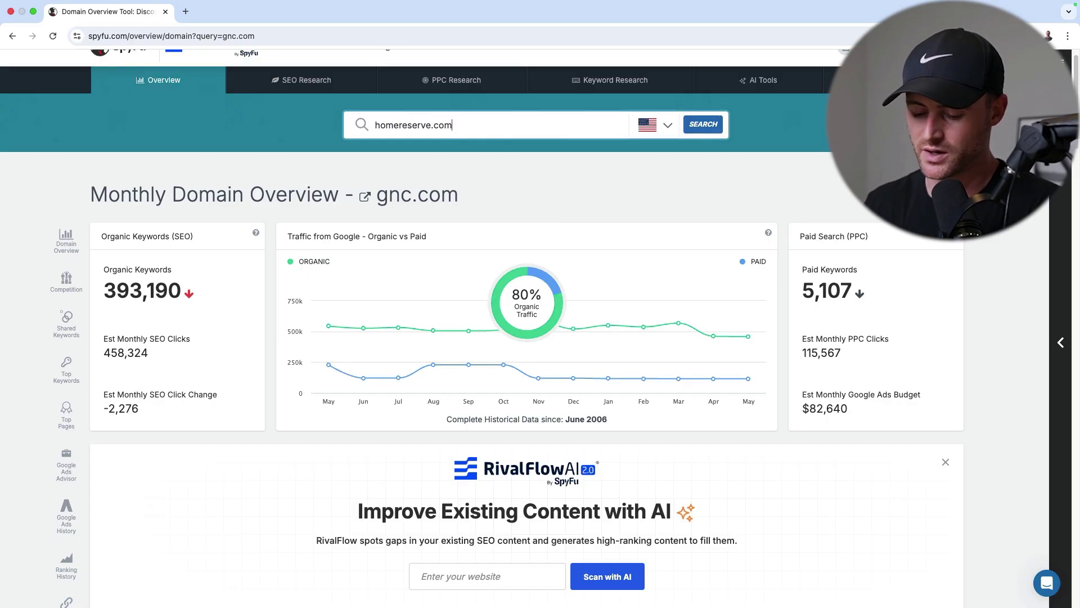
key(Return)
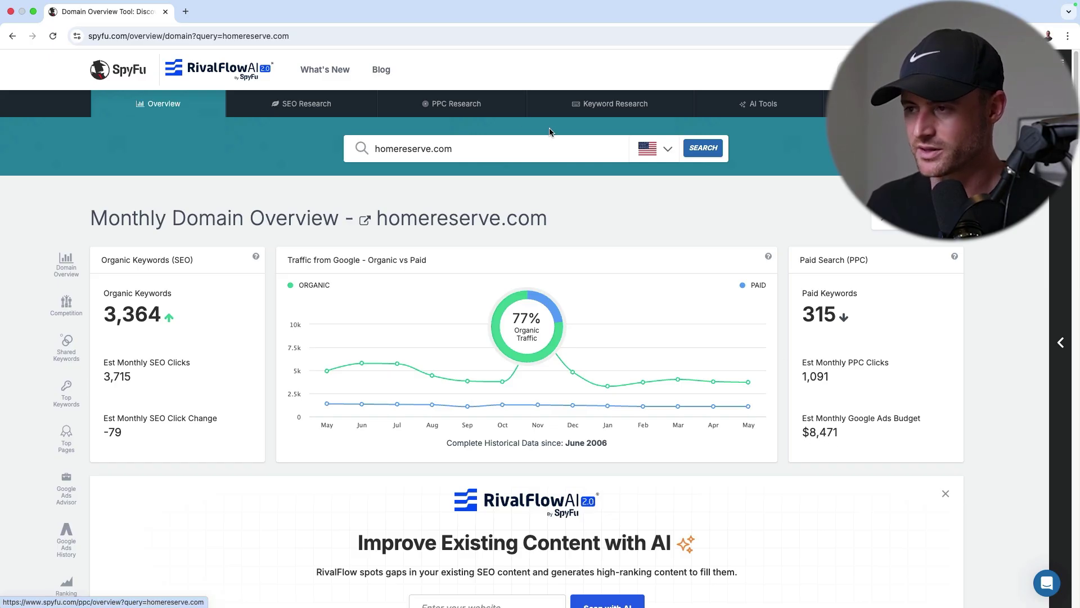
Step: Replace homereserve.com with gnc.com in the domain search and rerun it
click(498, 146)
double_click(497, 146)
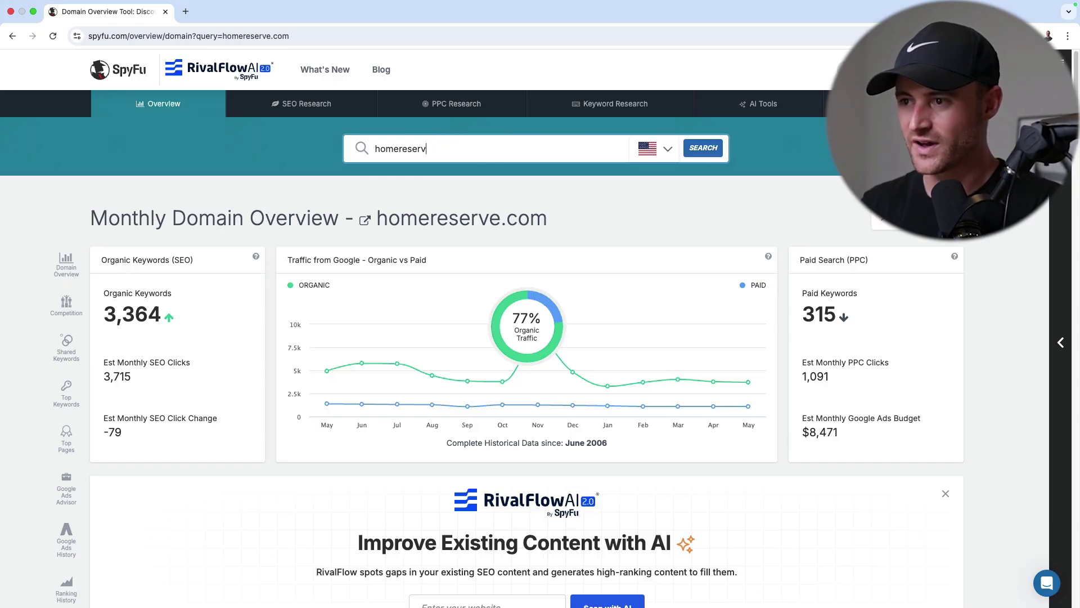
key(BackSpace)
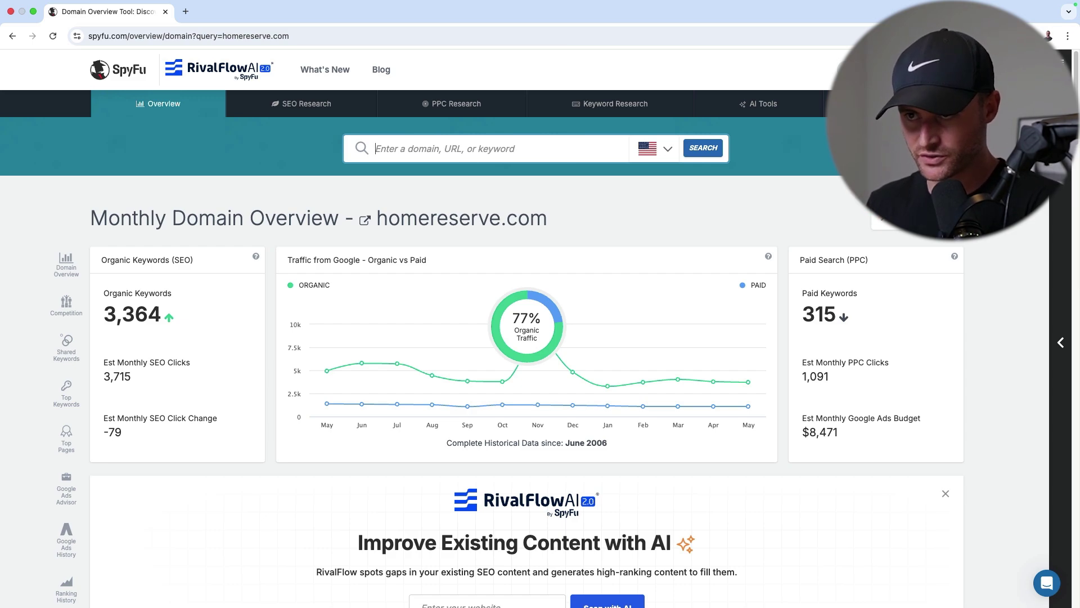
text(gnc.com)
key(Return)
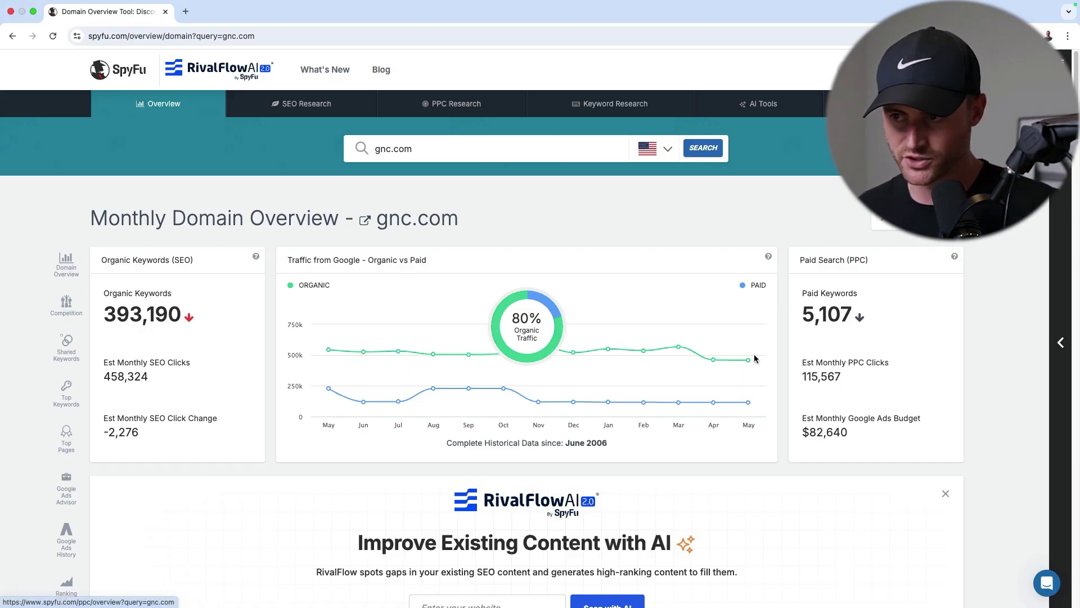
Step: Display the PPC Research menu listing gnc.com's available PPC reports
mouse_move(434, 114)
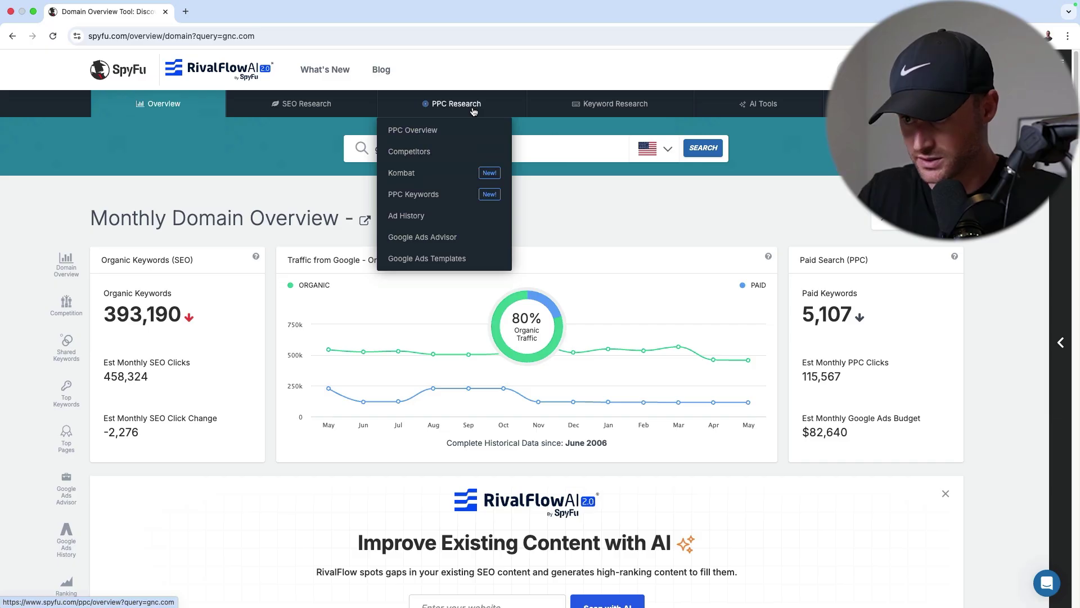
Step: Open gnc.com's PPC Overview: 5,107 paid keywords, 116k monthly clicks, $82.6k budget
click(414, 130)
scroll(261, 259, down, 3)
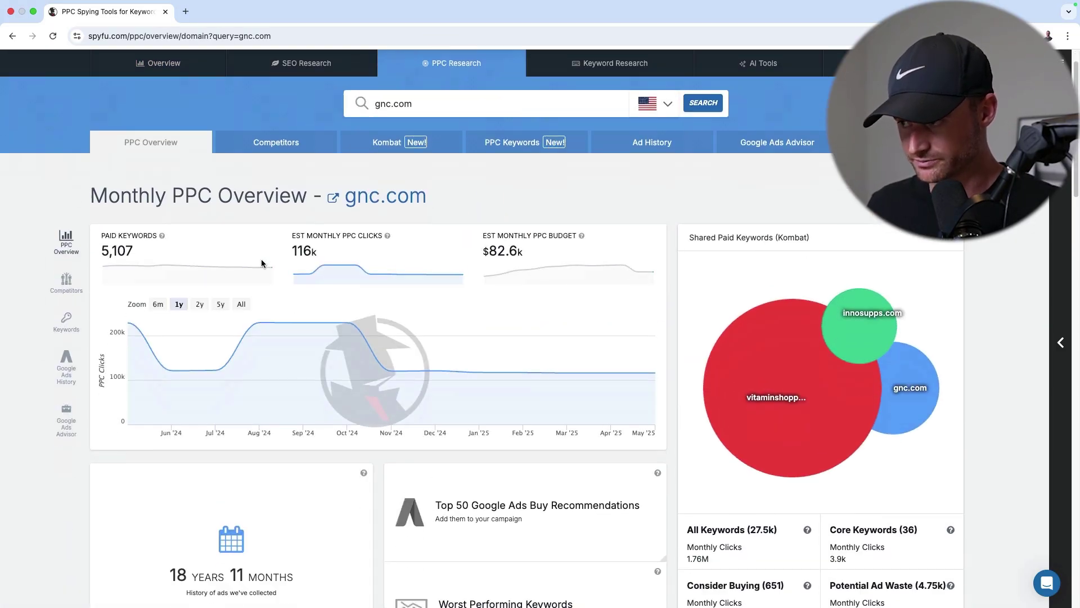
scroll(235, 256, up, 3)
scroll(234, 256, down, 3)
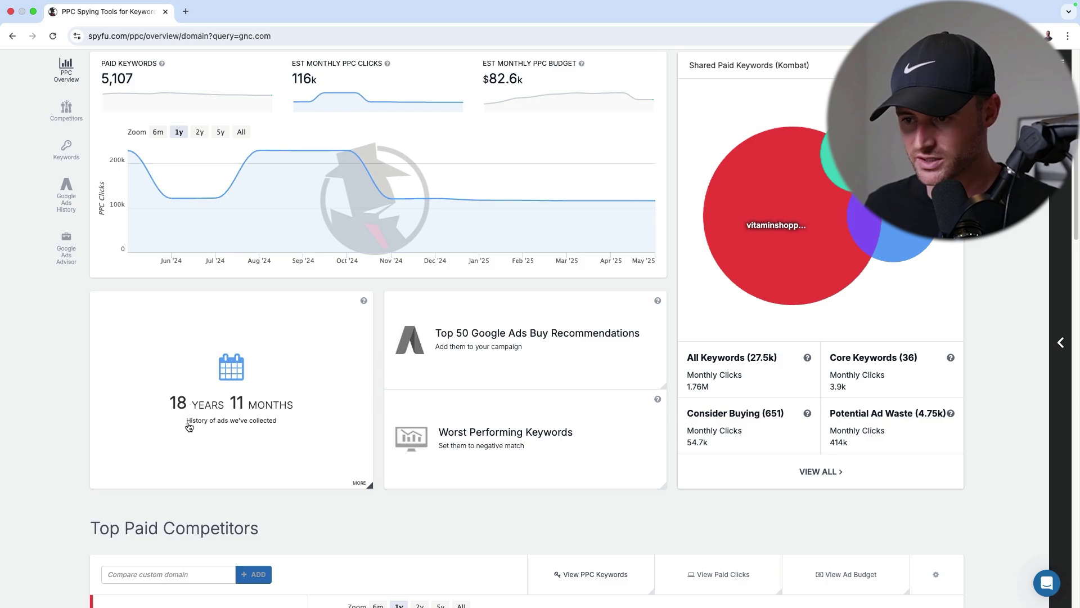
scroll(828, 397, up, 1)
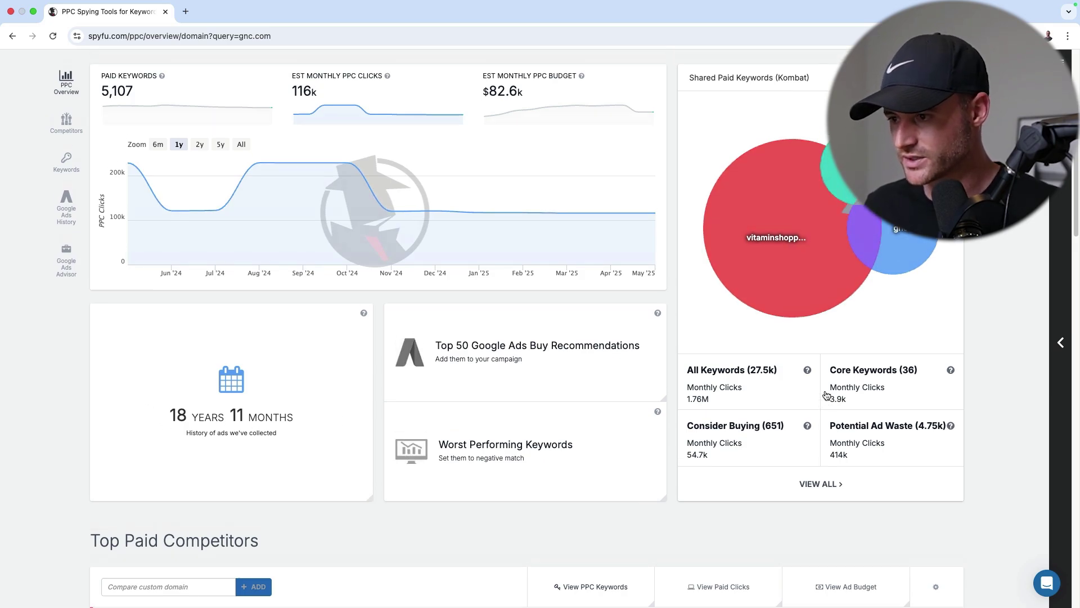
scroll(834, 297, up, 3)
scroll(609, 346, down, 12)
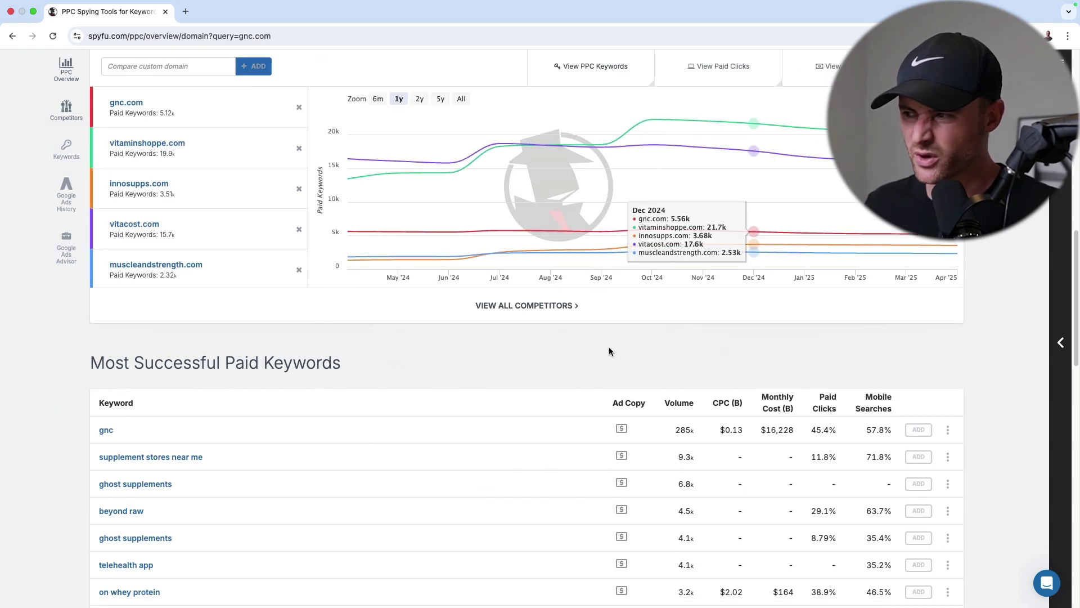
scroll(505, 310, up, 10)
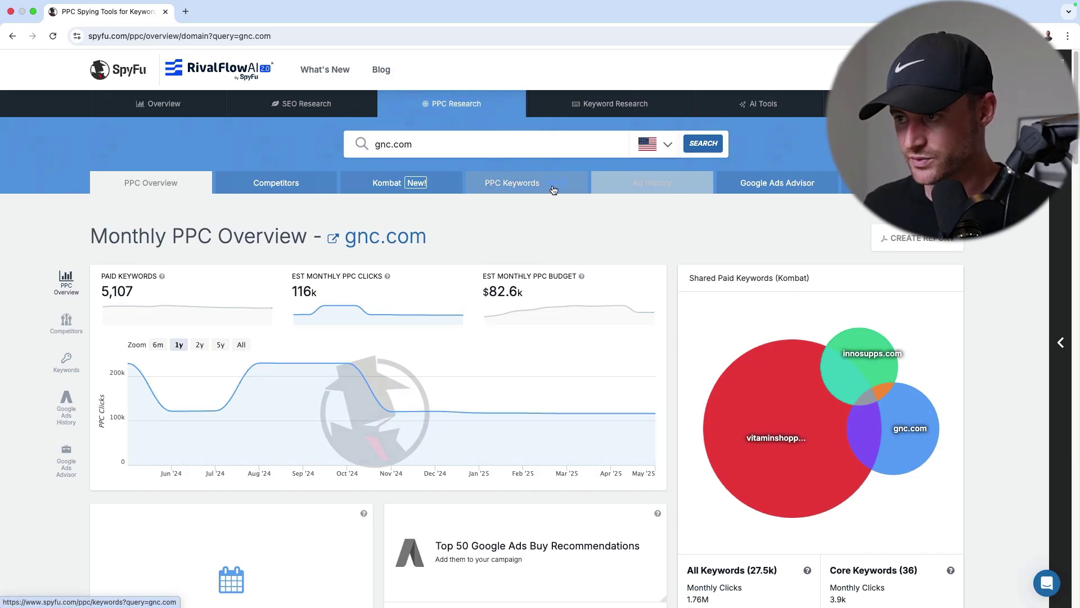
Step: Open gnc.com's Ad History and review its most profitable ads, keywords and top ads
click(652, 189)
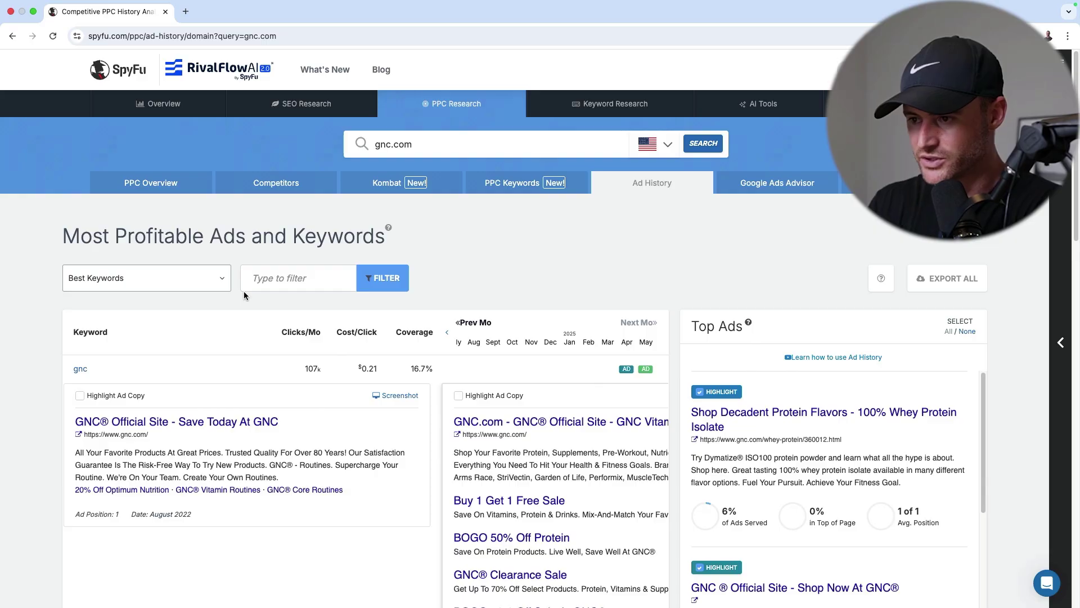
scroll(184, 221, down, 1)
scroll(184, 220, down, 1)
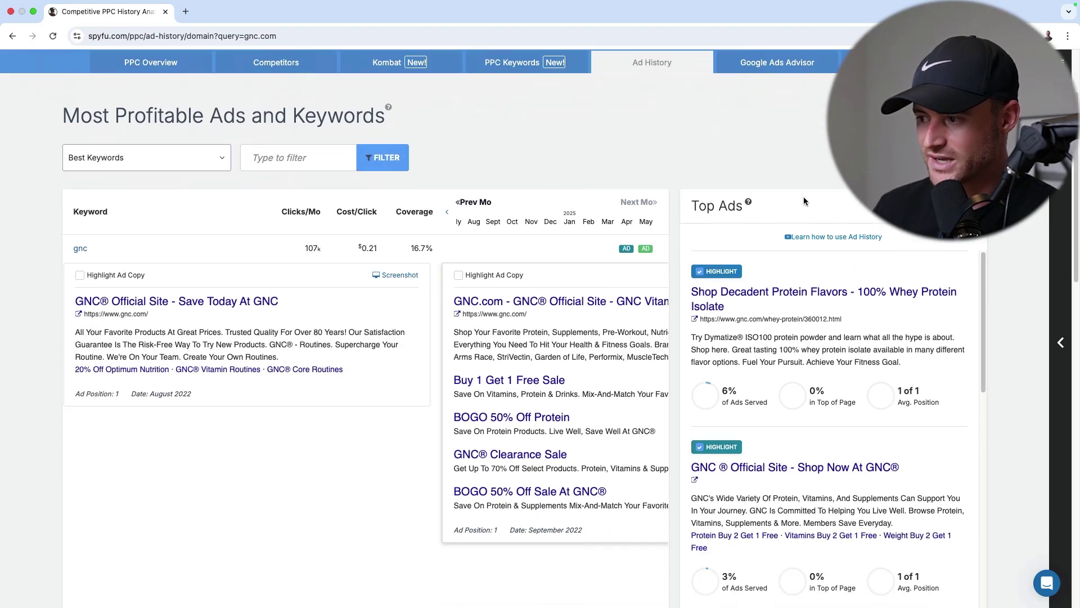
scroll(703, 220, down, 1)
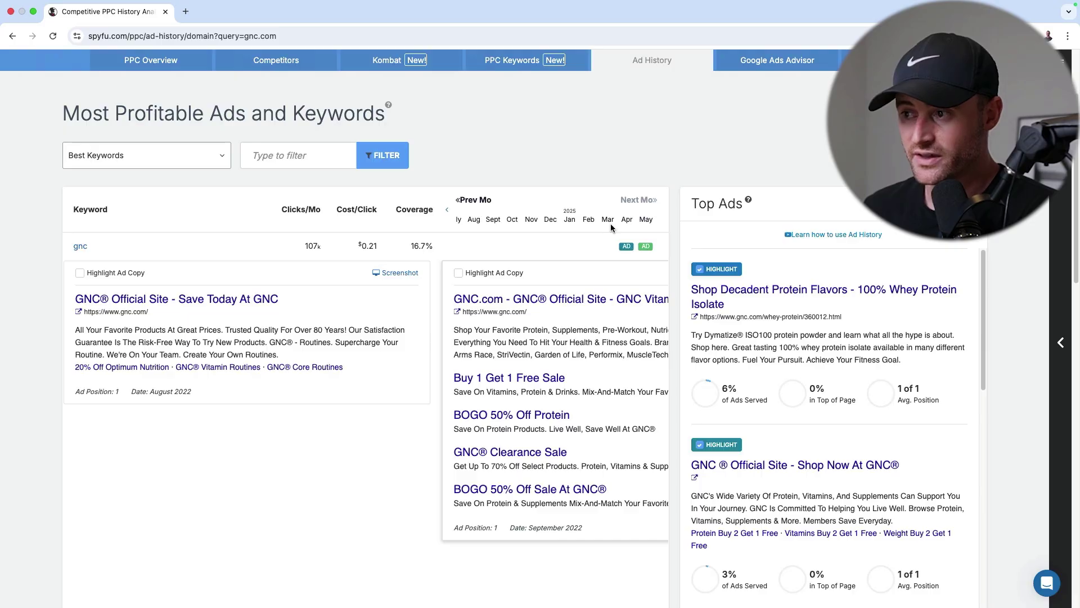
scroll(665, 246, down, 6)
mouse_move(760, 235)
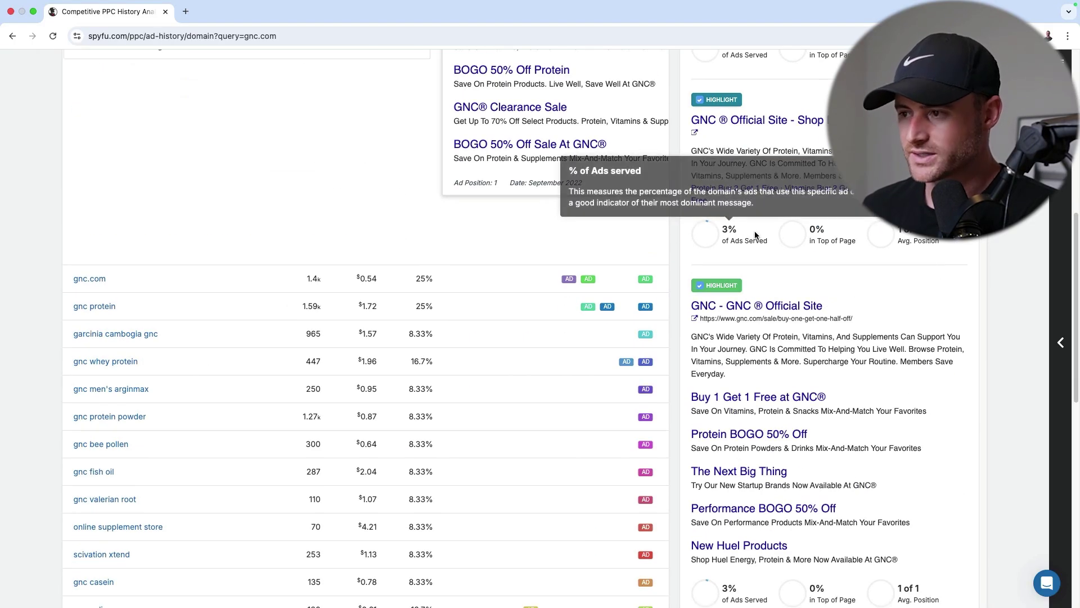
scroll(863, 211, down, 8)
scroll(853, 211, up, 15)
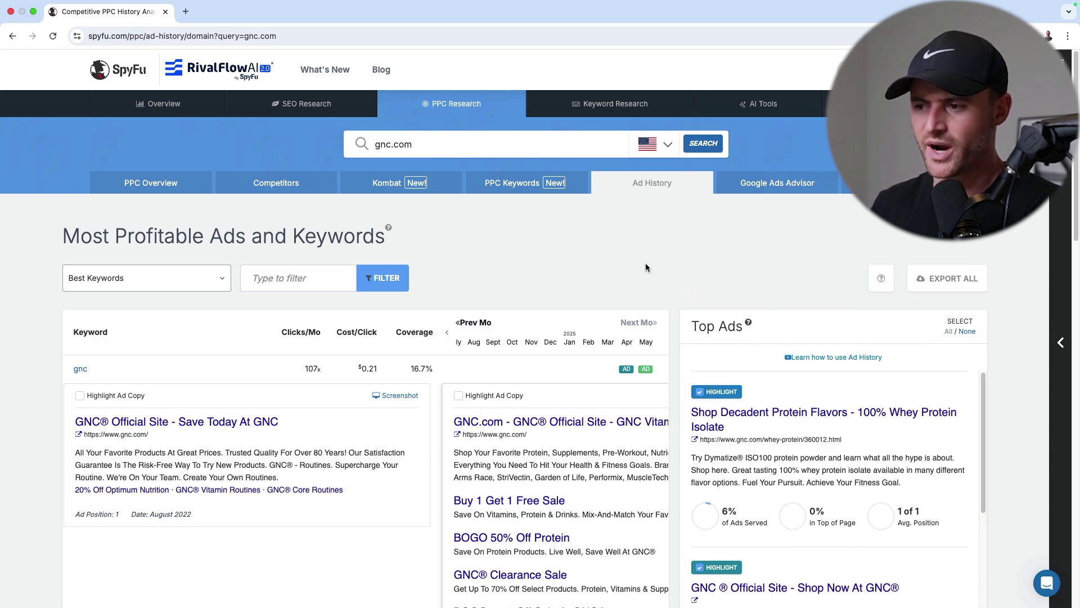
scroll(652, 273, down, 1)
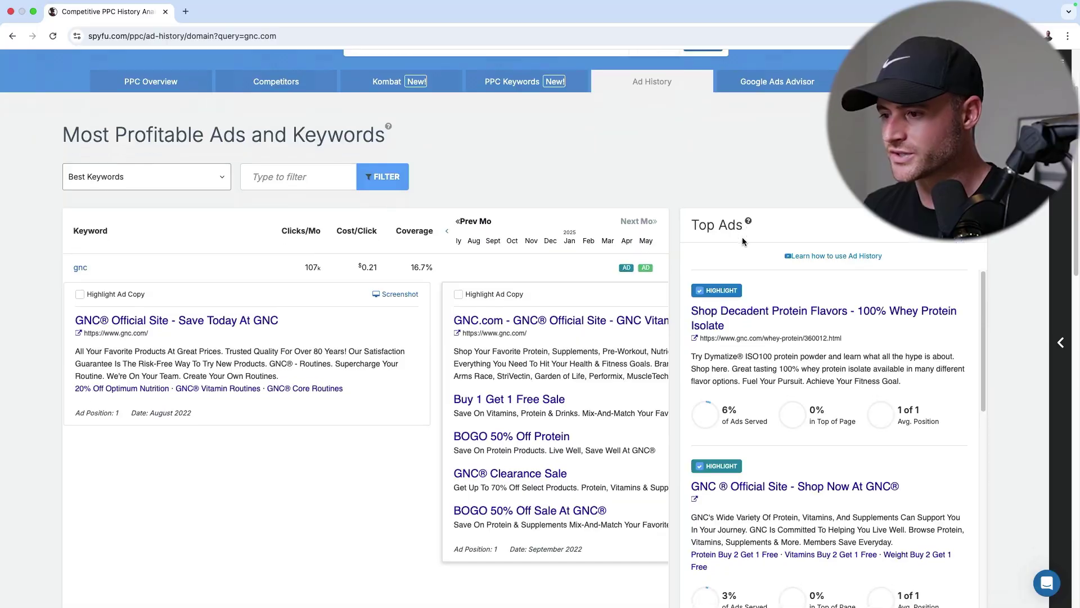
scroll(482, 320, down, 1)
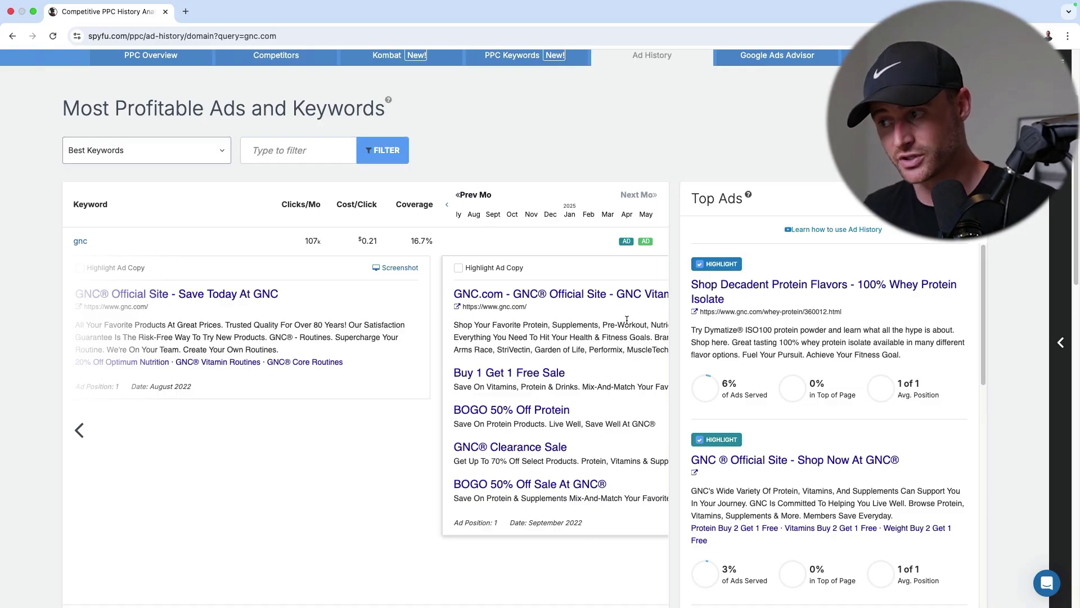
scroll(687, 317, up, 1)
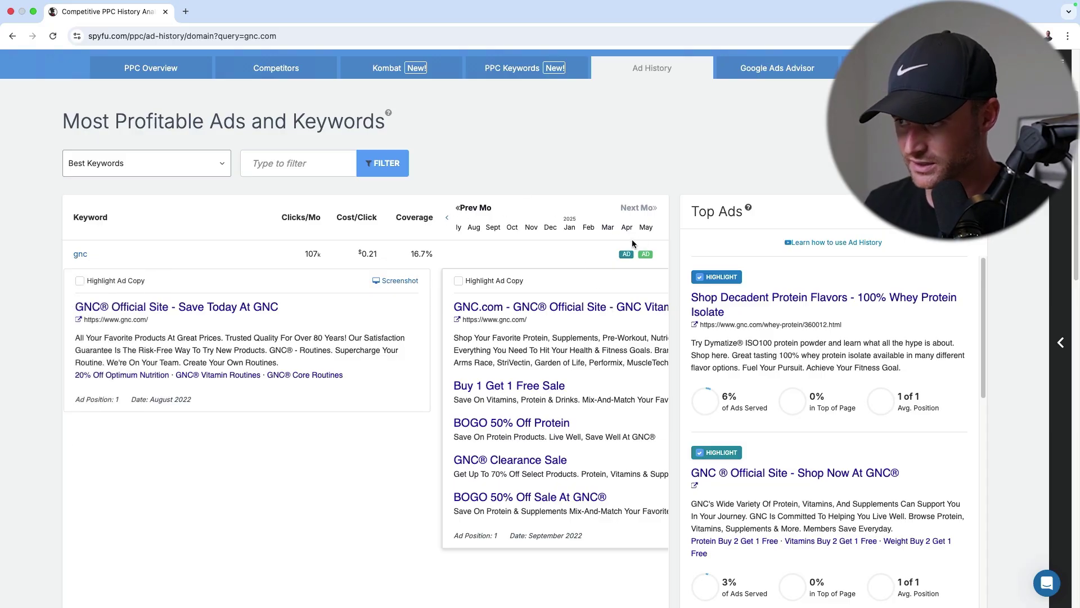
click(476, 208)
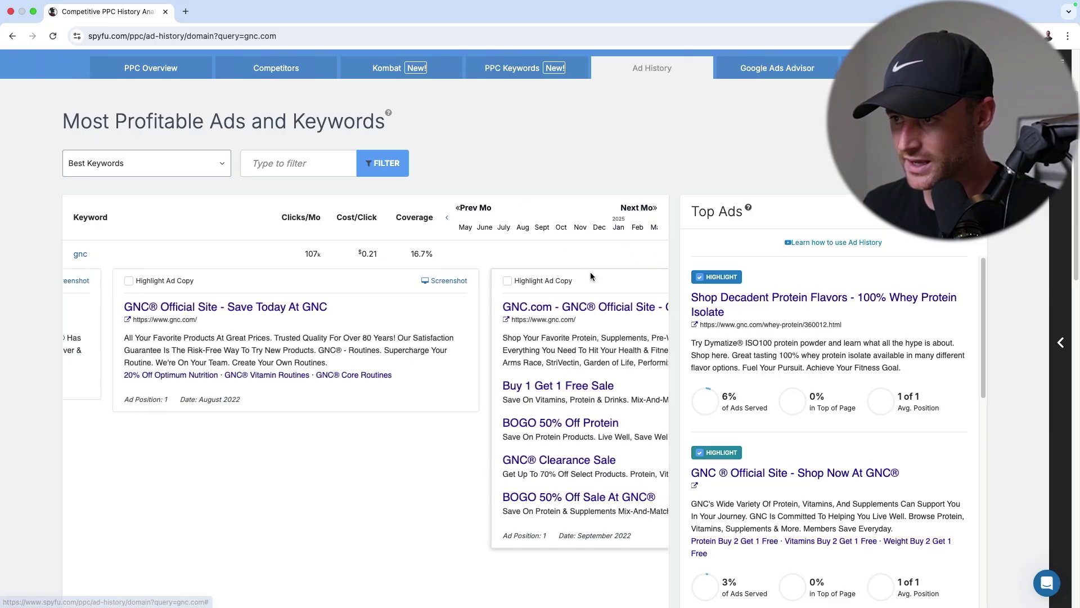
triple_click(635, 208)
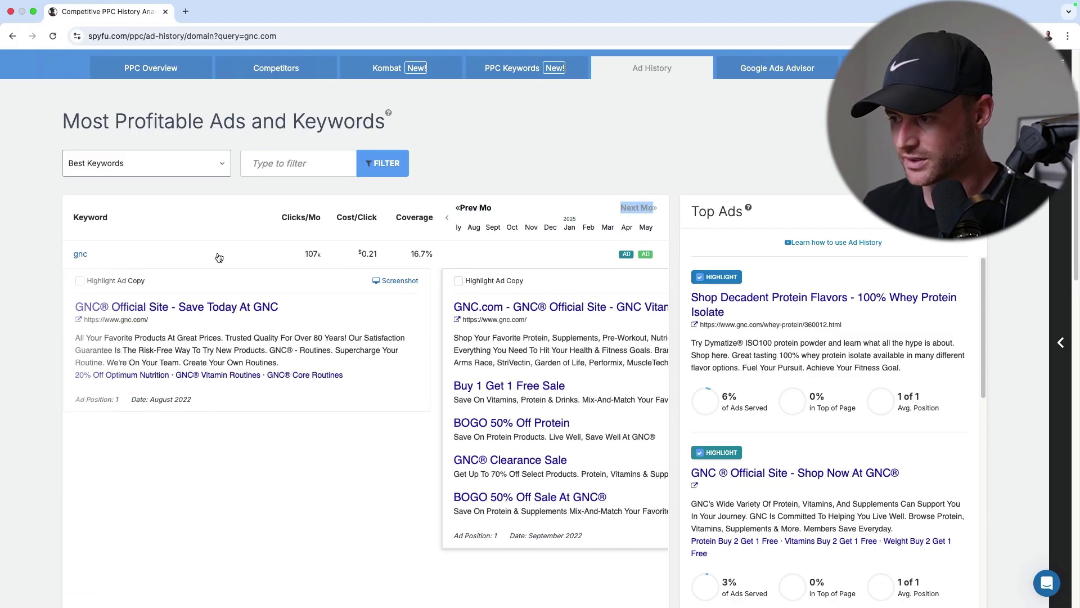
scroll(337, 259, down, 6)
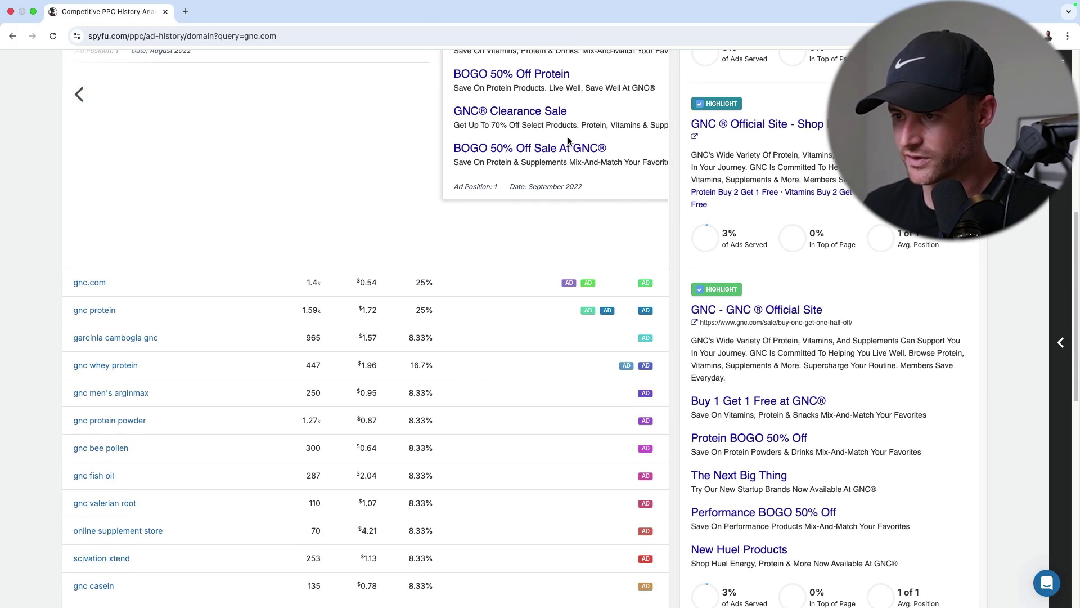
scroll(497, 159, down, 3)
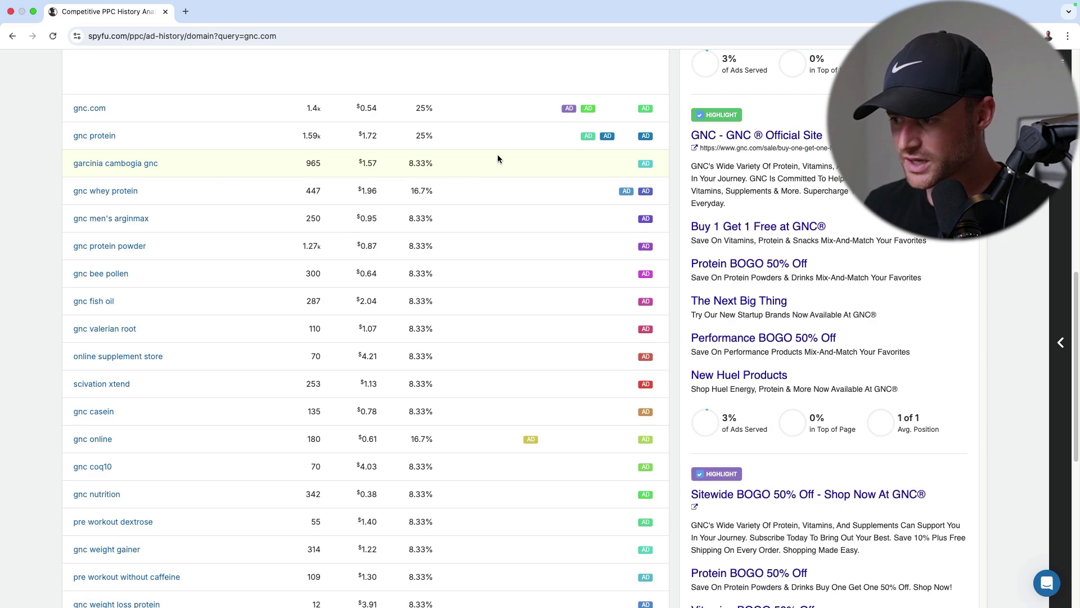